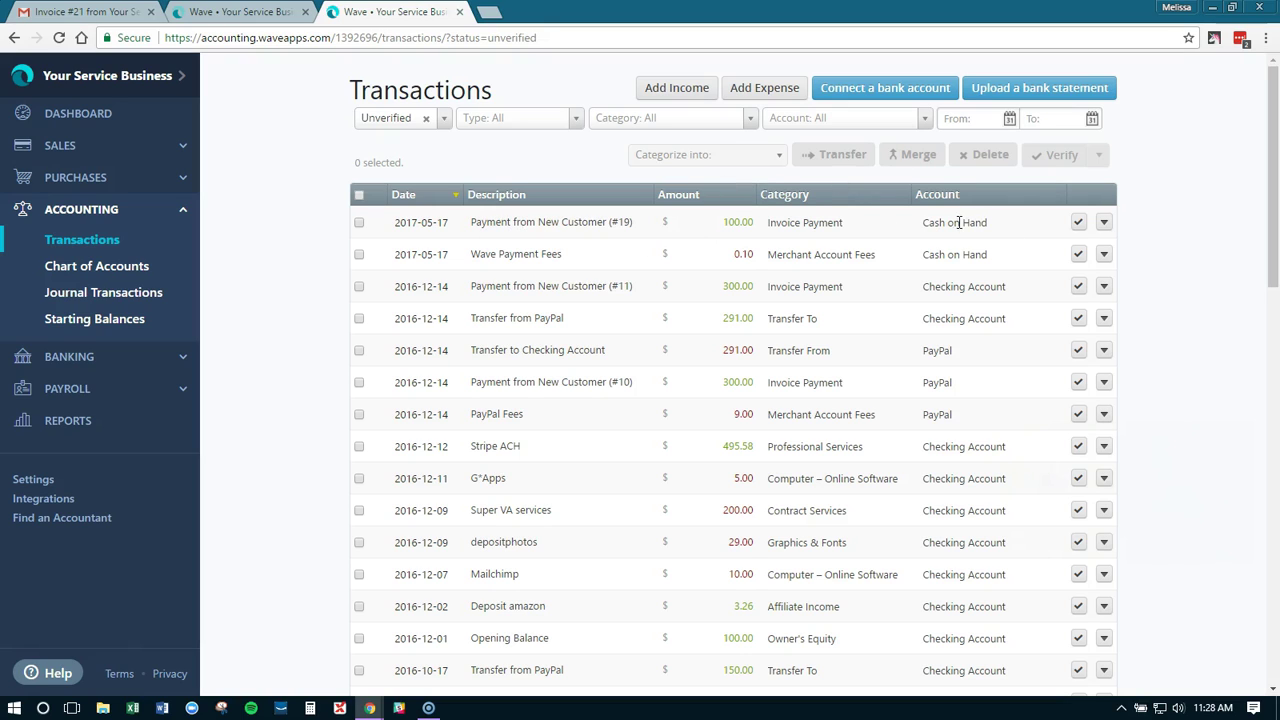
Open the 2017-05-17 Payment from New Customer (#19) transaction of 100.00 to inspect it
left_click(958, 222)
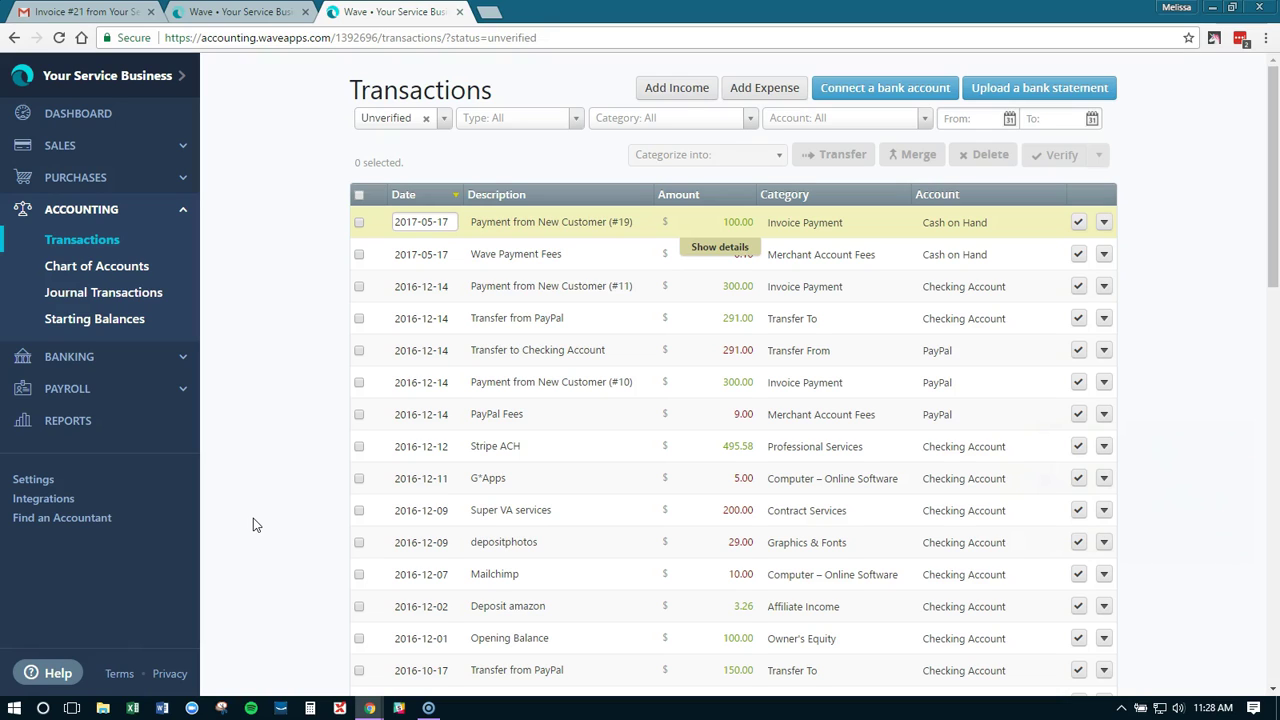
Open Settings and go to the Account Mapping page under Credit Card Payments
left_click(28, 480)
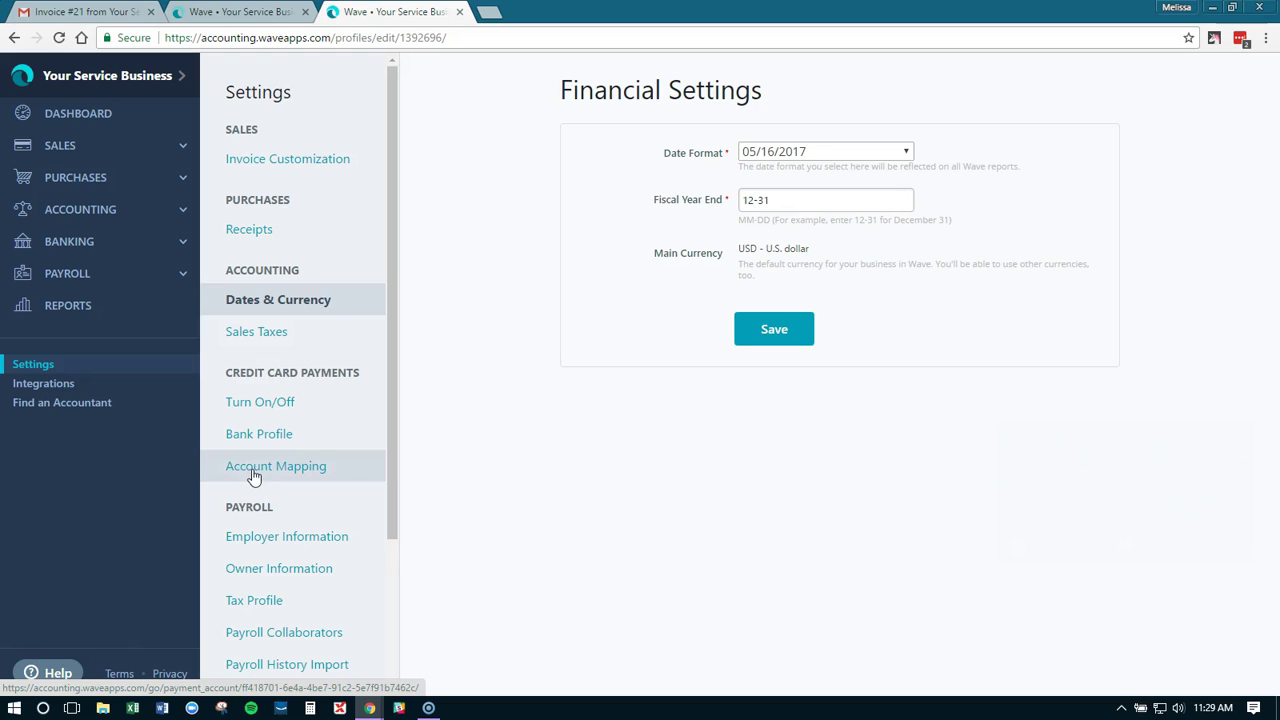
left_click(252, 476)
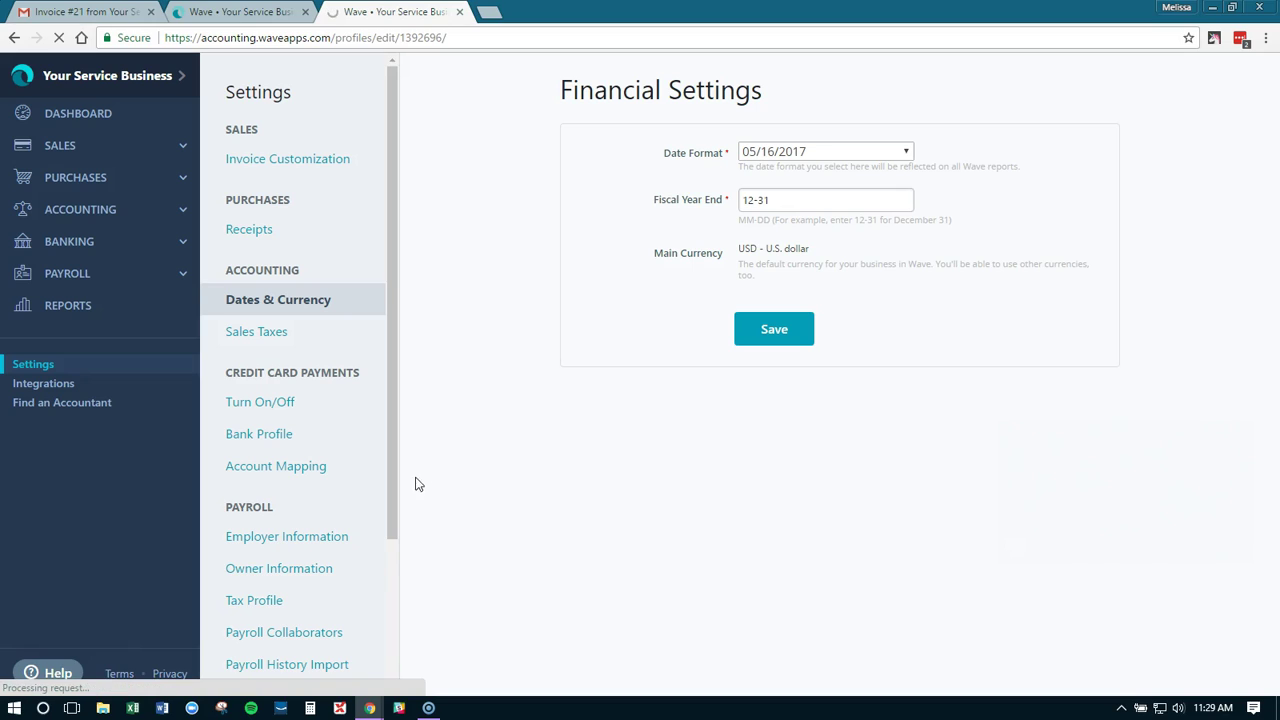
left_click(312, 472)
left_click(312, 472)
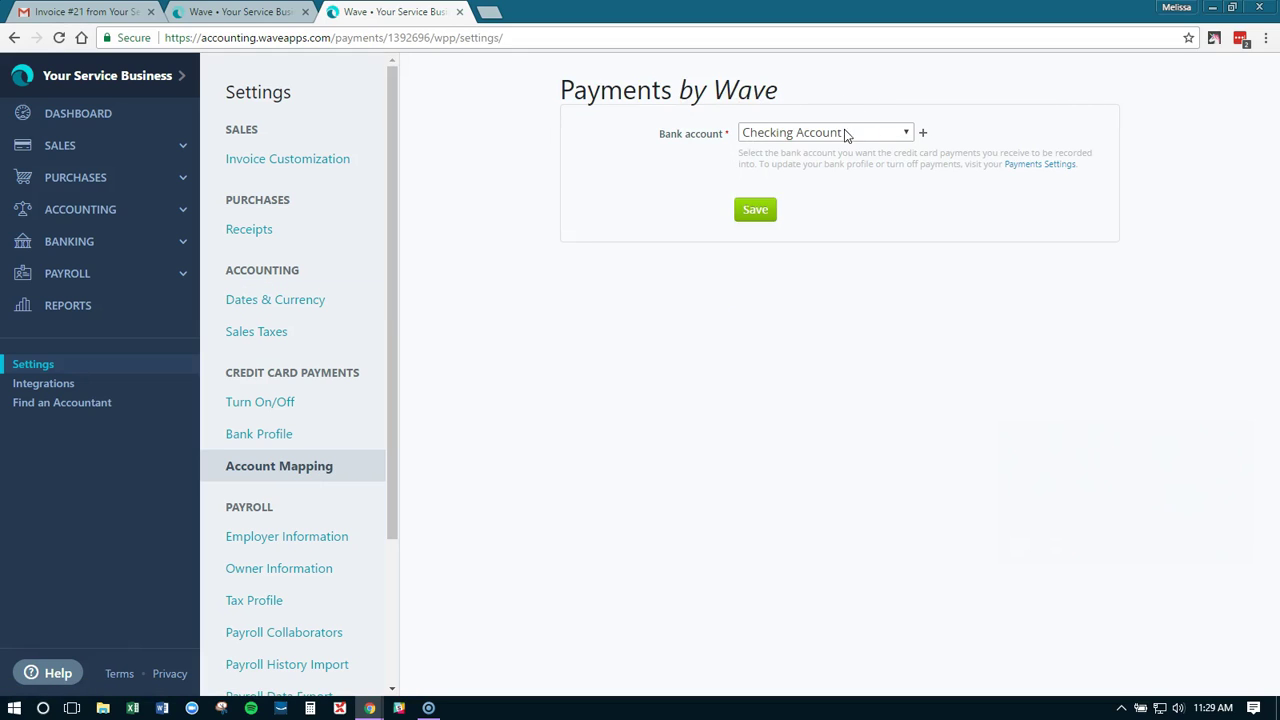
Switch the Payments by Wave bank account from Checking Account to Cash on Hand
left_click(910, 134)
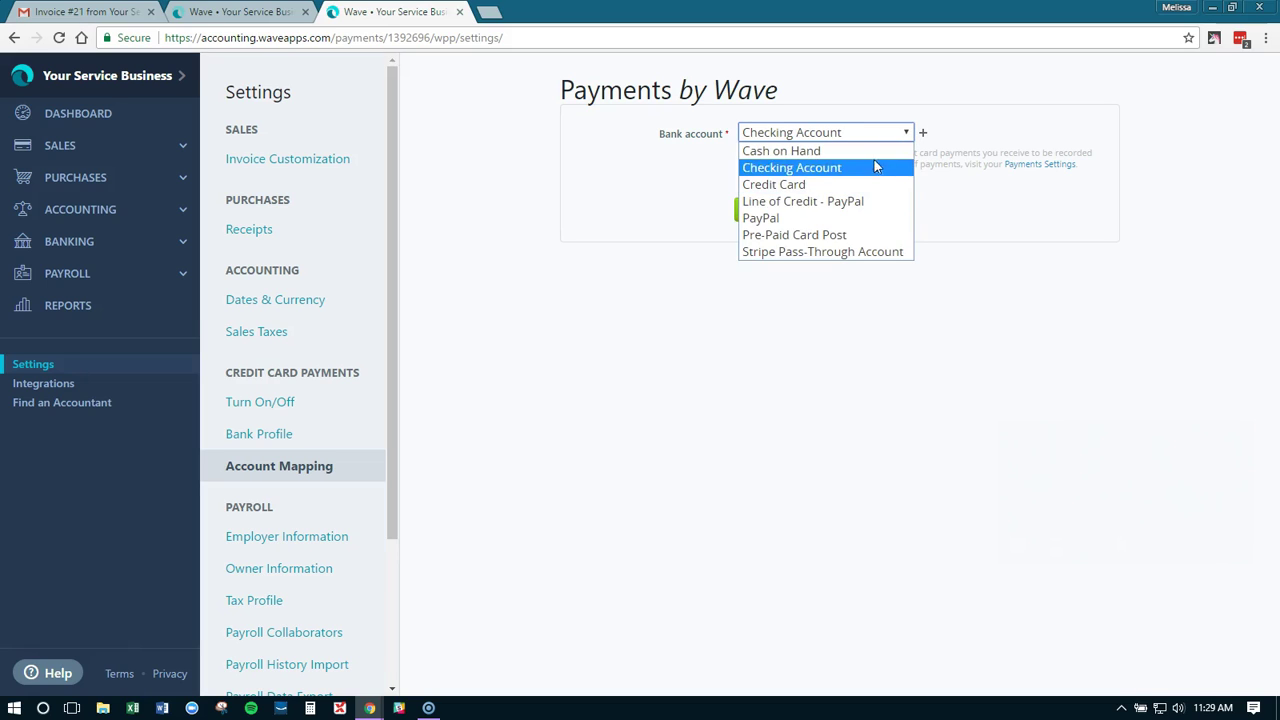
left_click(871, 157)
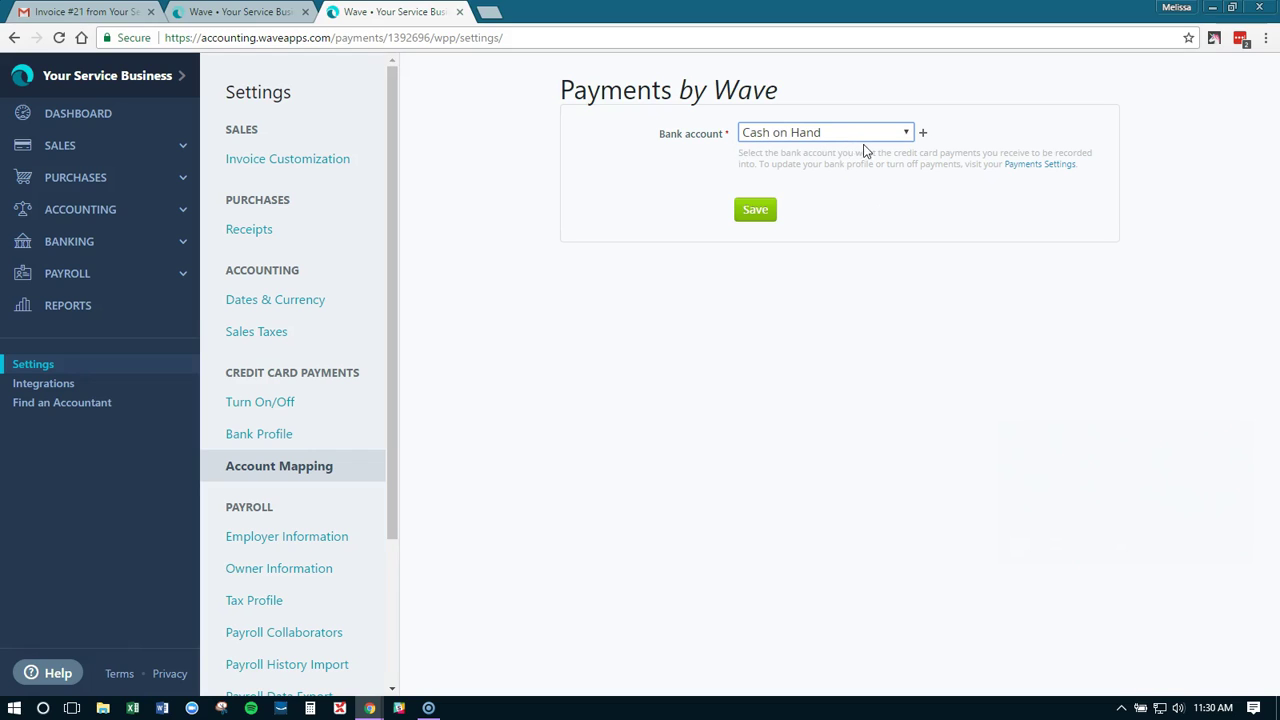
left_click(905, 133)
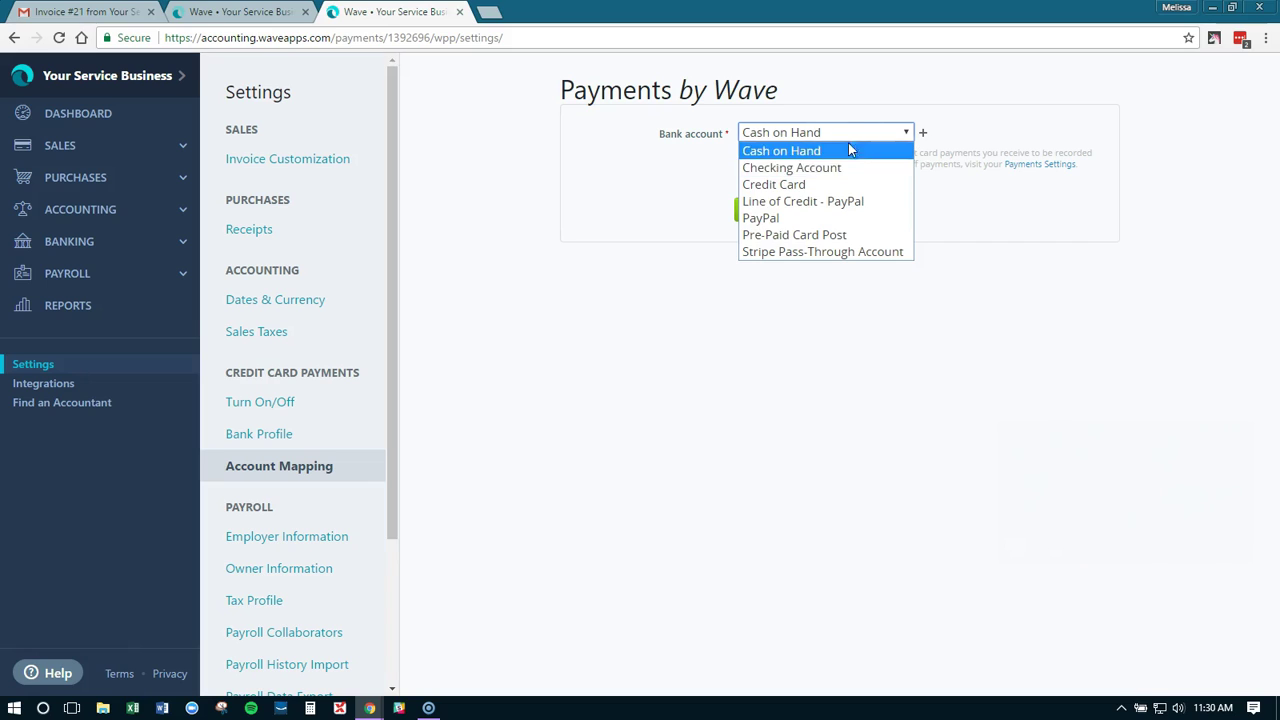
left_click(858, 112)
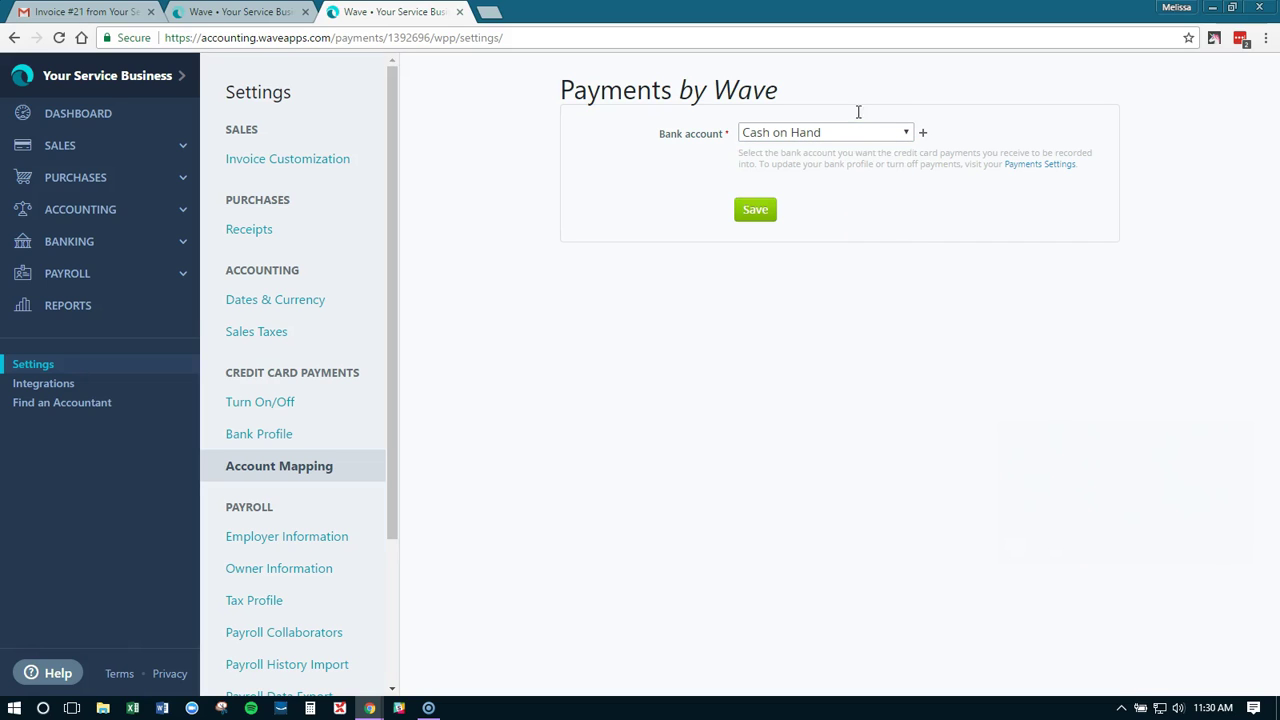
Create a Bank & Cash Cash Management Account named 'Wave Payments Pass Through' for Payments by Wave
left_click(924, 136)
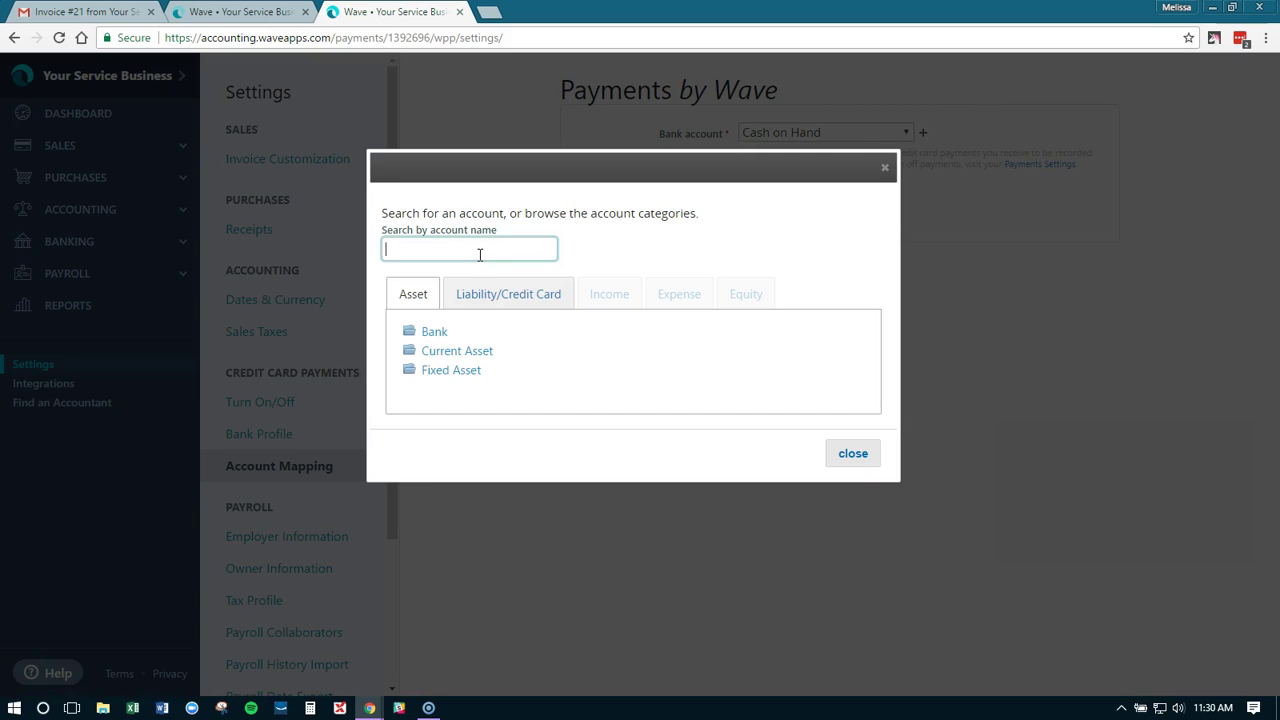
type("Wa")
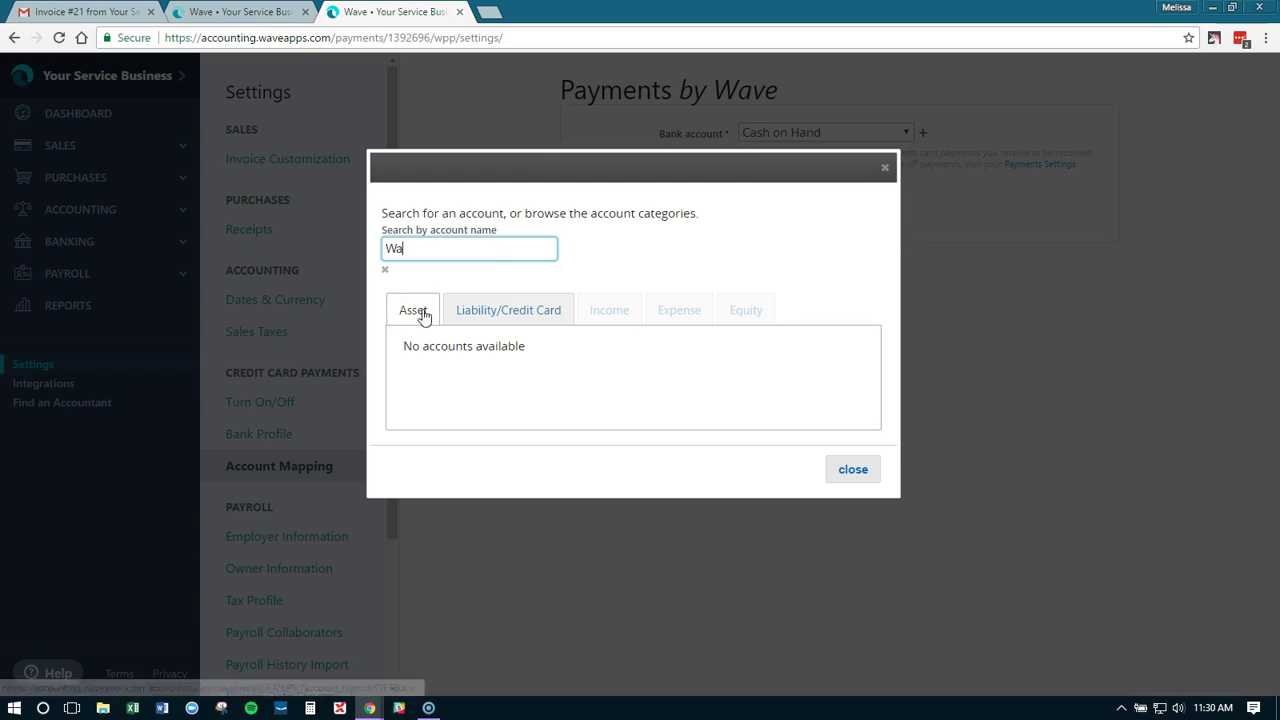
left_click(385, 270)
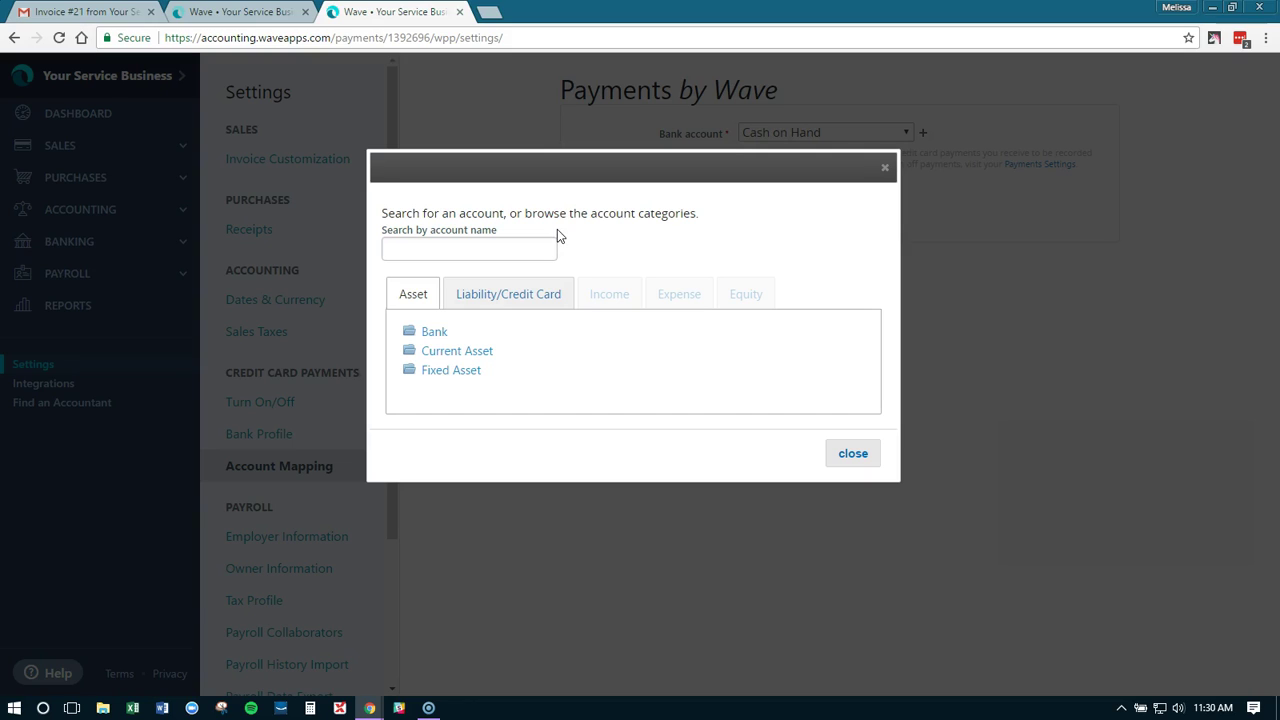
left_click(433, 333)
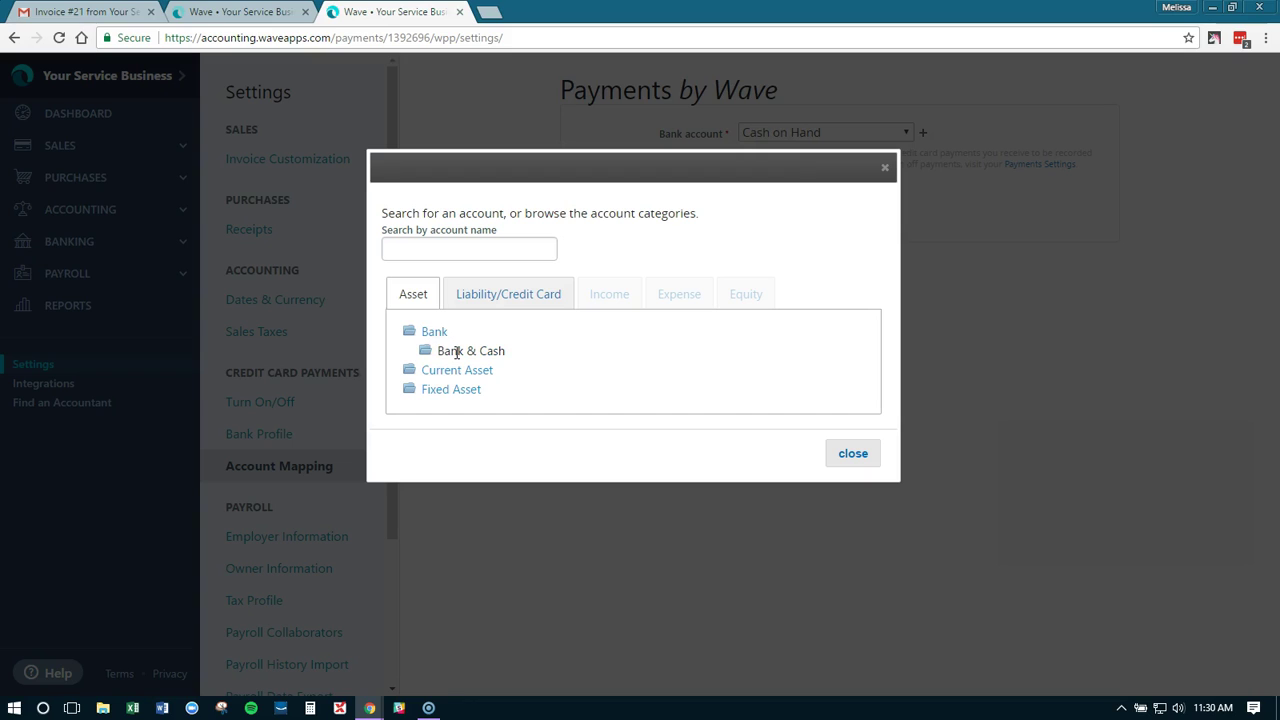
left_click(456, 352)
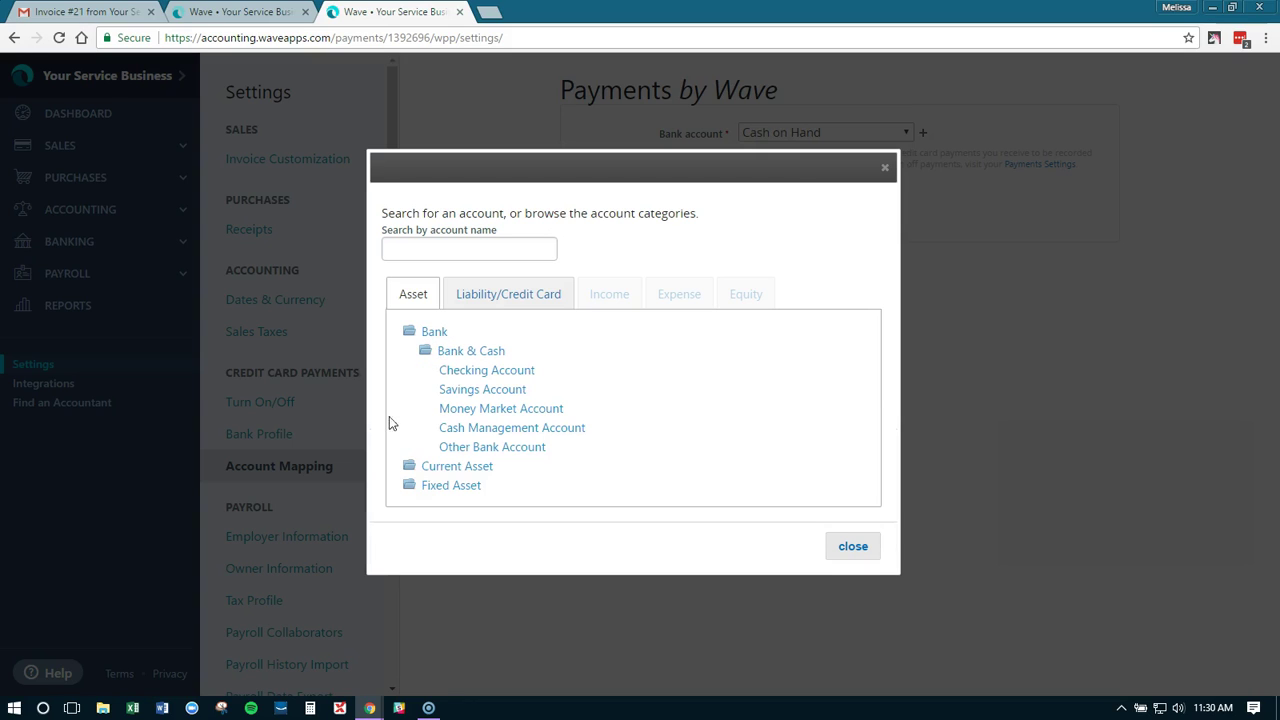
left_click(459, 433)
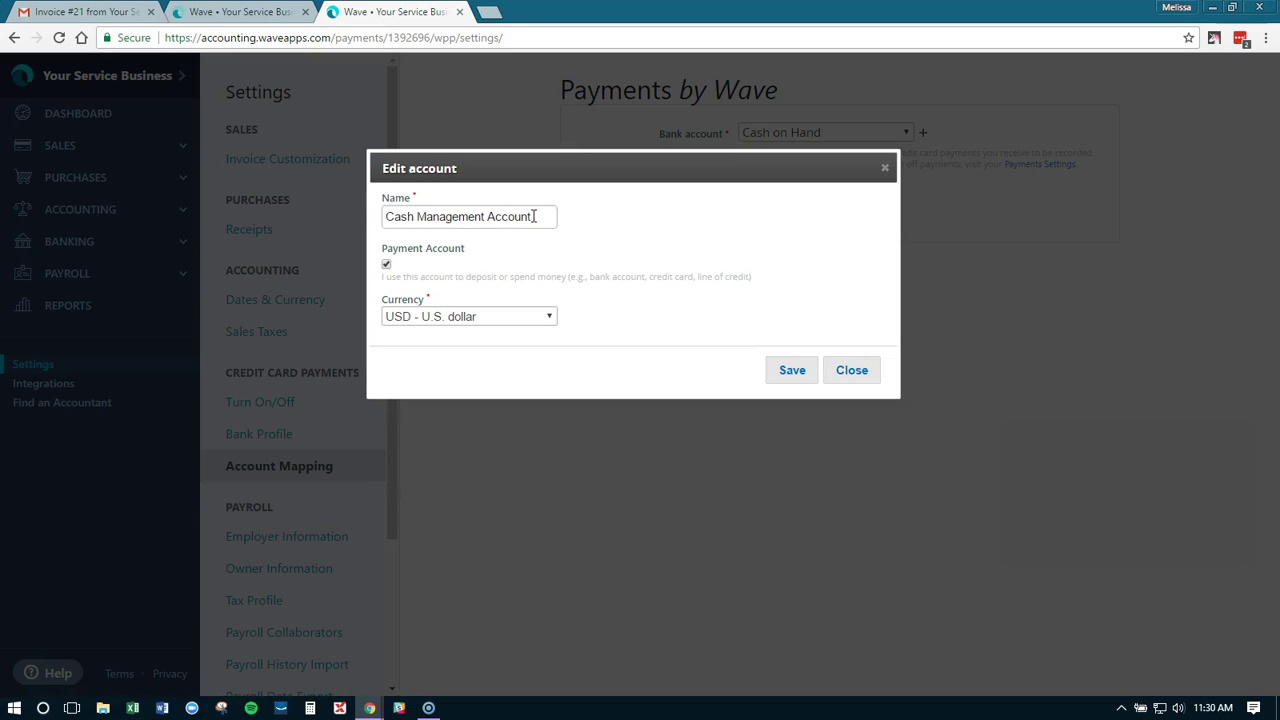
left_click_drag(533, 216, 362, 216)
type("W")
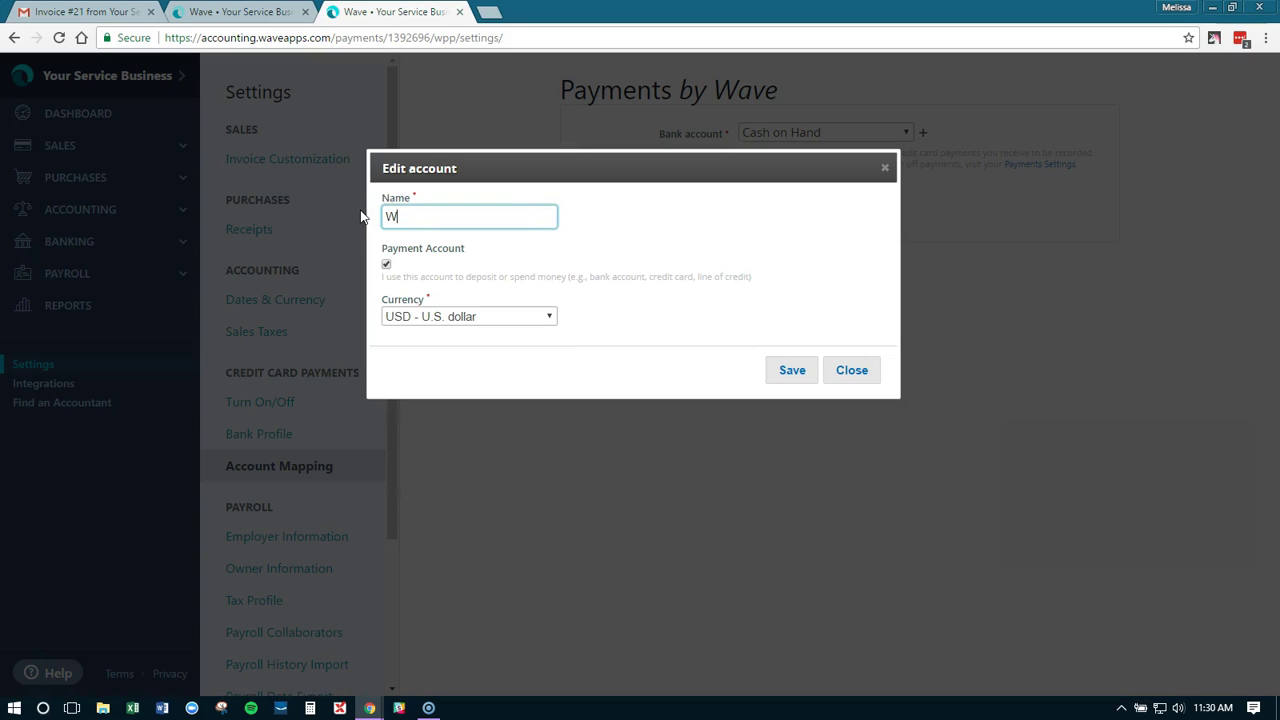
type("ave Payments Pass Through")
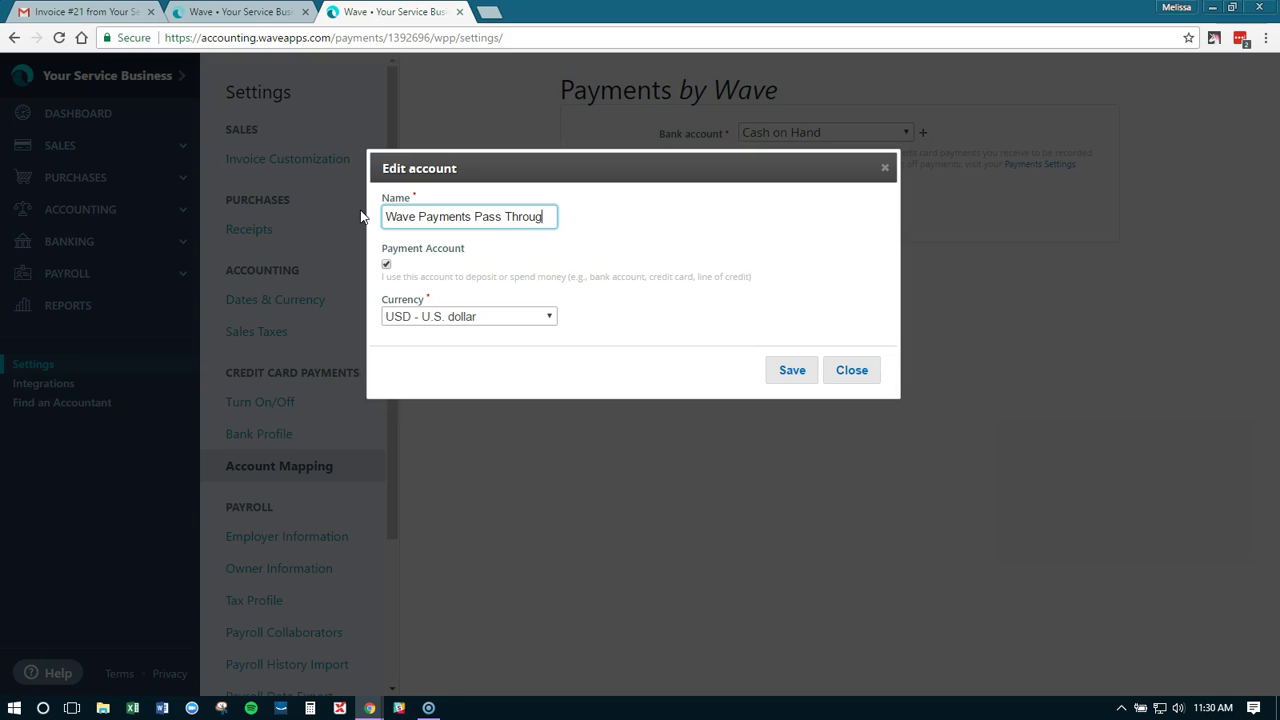
left_click(809, 376)
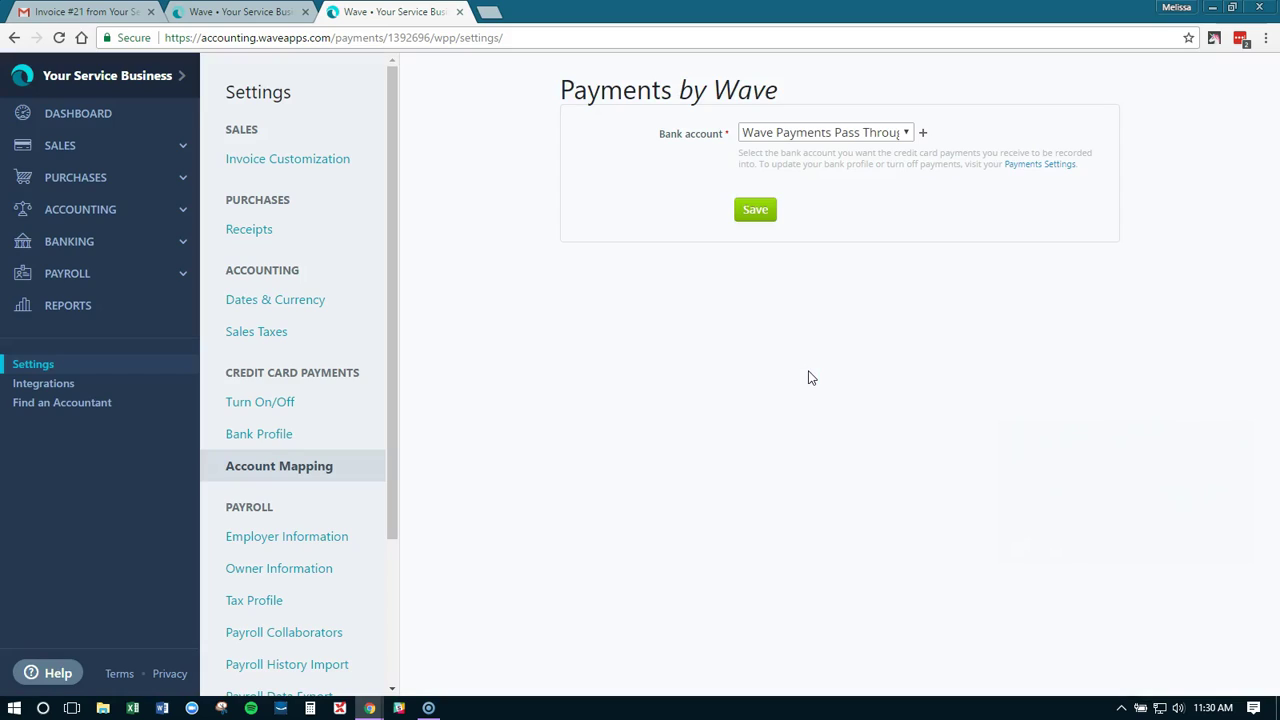
Save the mapping with Wave Payments Pass Through as the card payments bank account
left_click(749, 212)
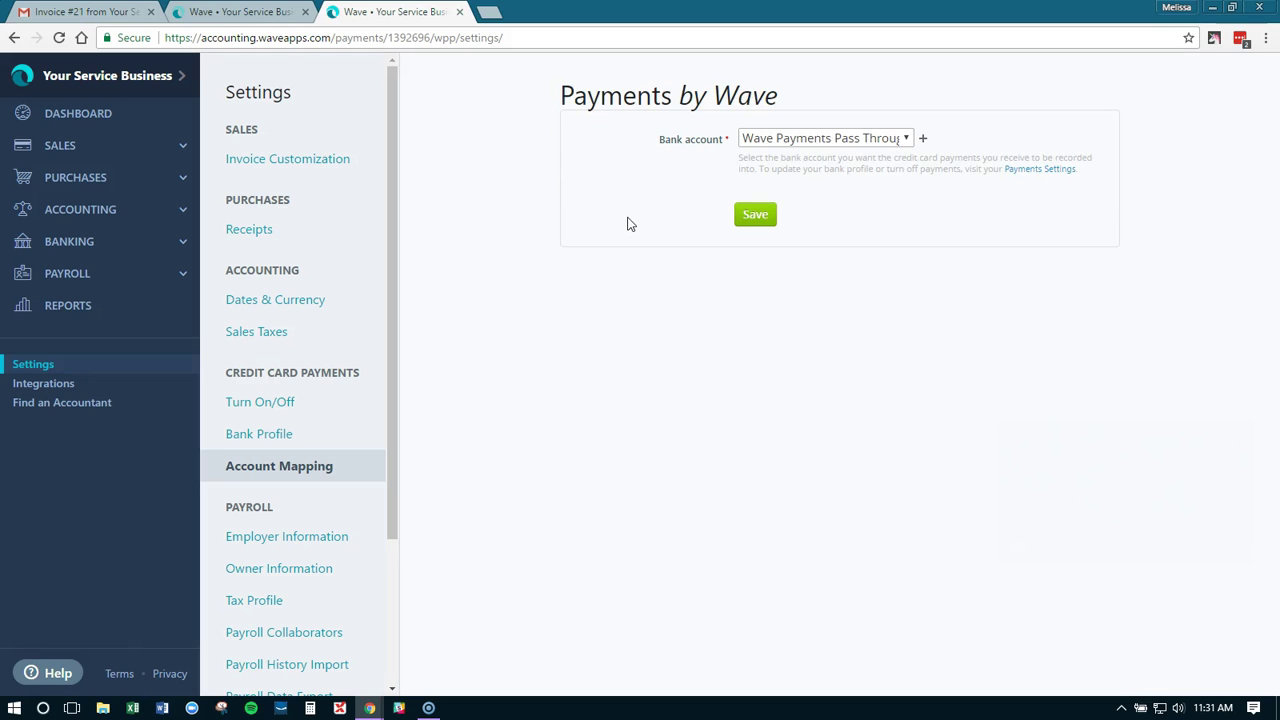
Set the Payments by Wave bank account back to Checking Account and save the mapping
left_click(800, 142)
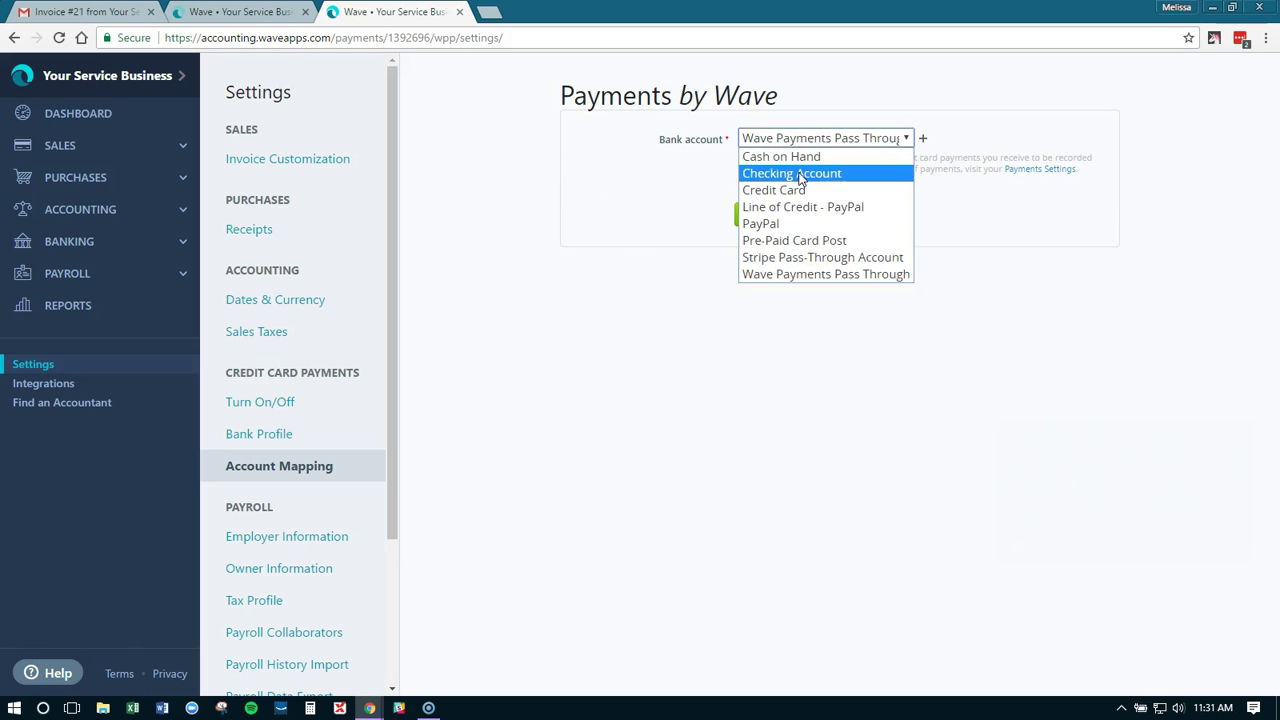
left_click(800, 175)
left_click(762, 216)
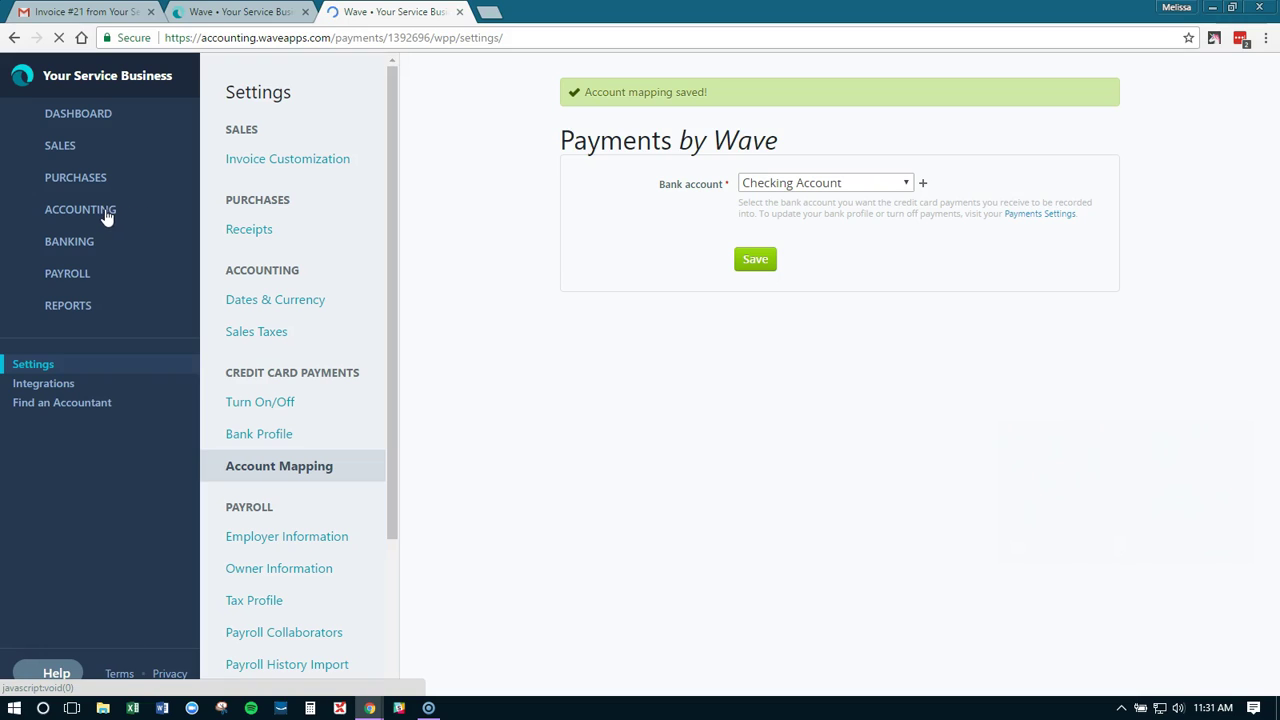
Expand the Accounting section in the sidebar and open Transactions
left_click(107, 215)
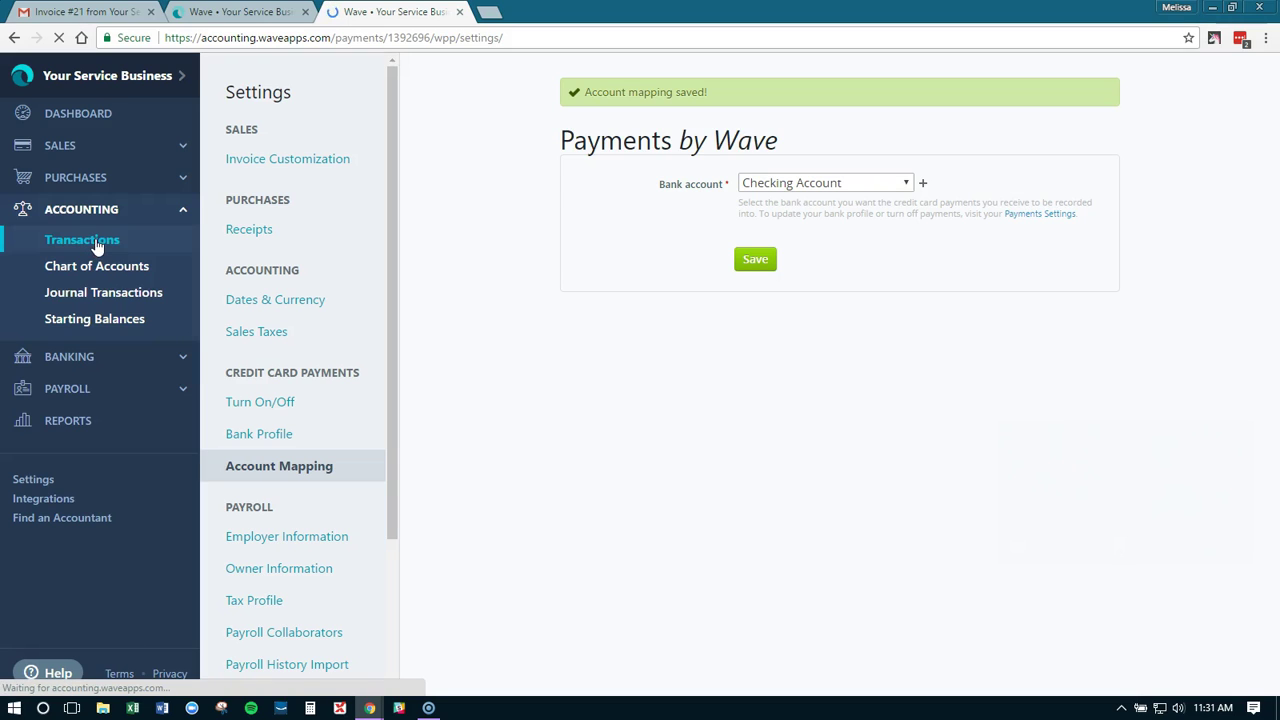
left_click(82, 240)
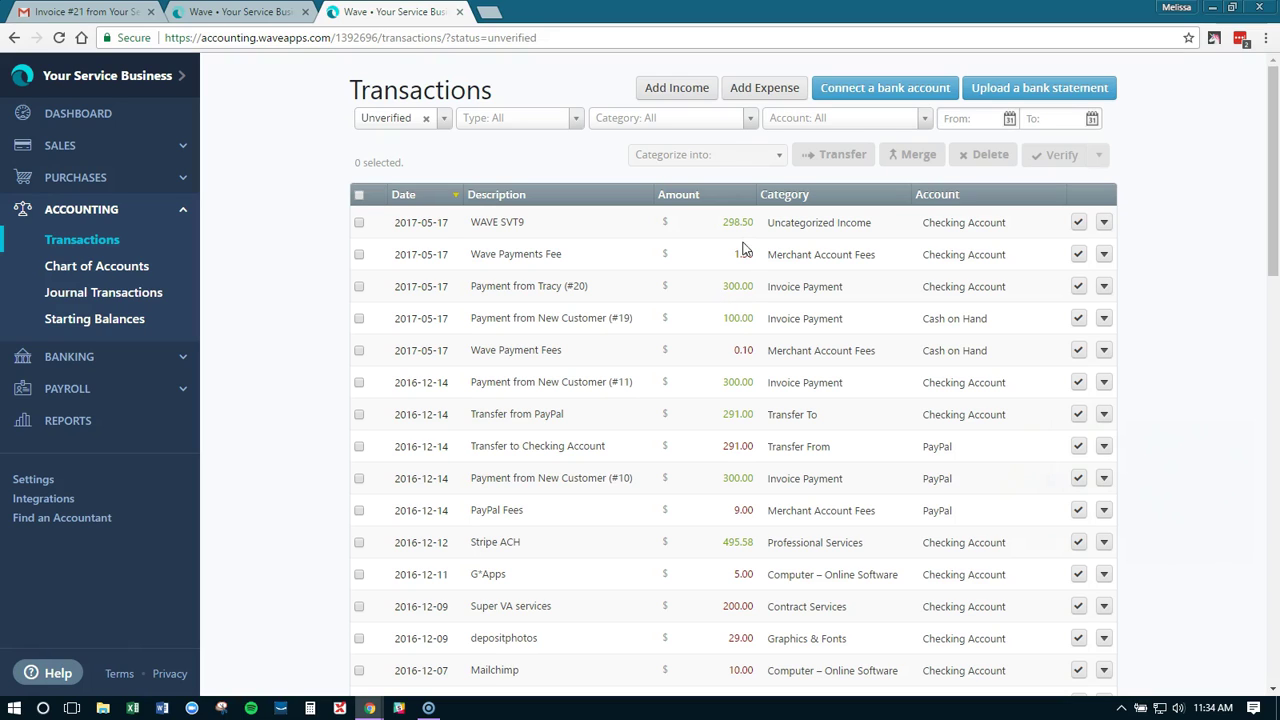
Open the 298.50 WAVE SVT9 deposit's actions menu and close it without choosing anything
left_click(1104, 222)
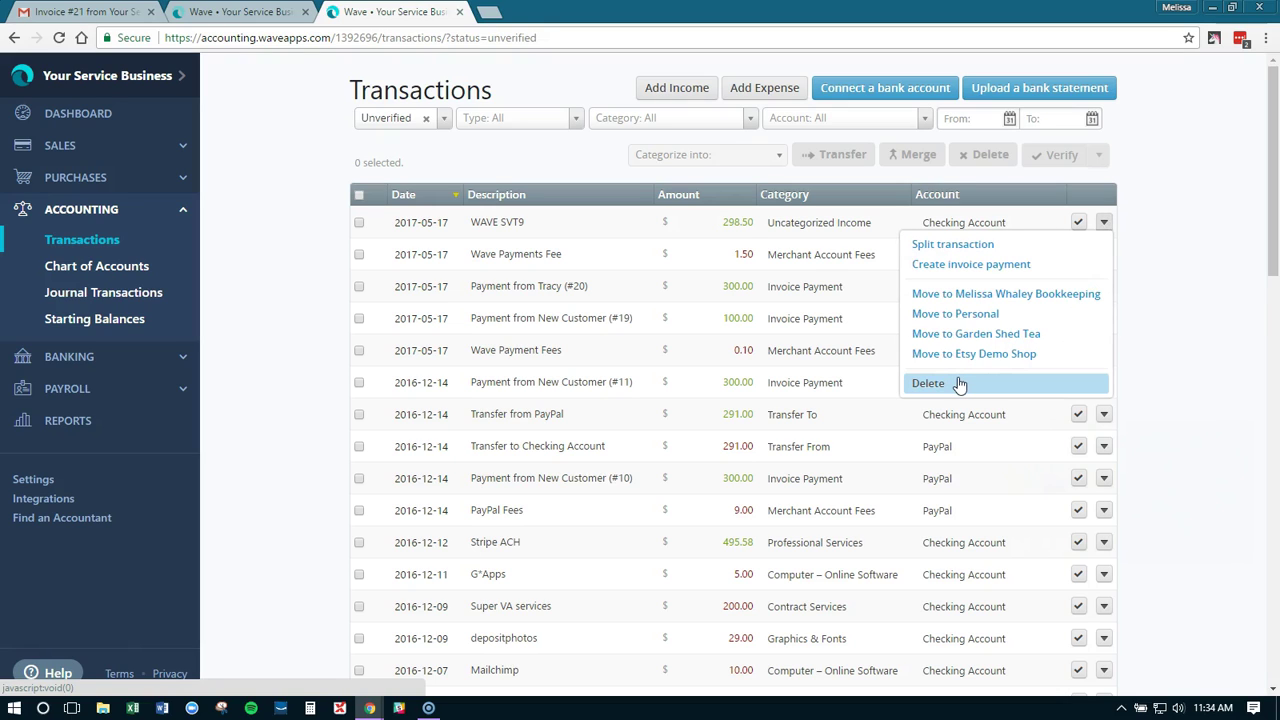
left_click(1148, 230)
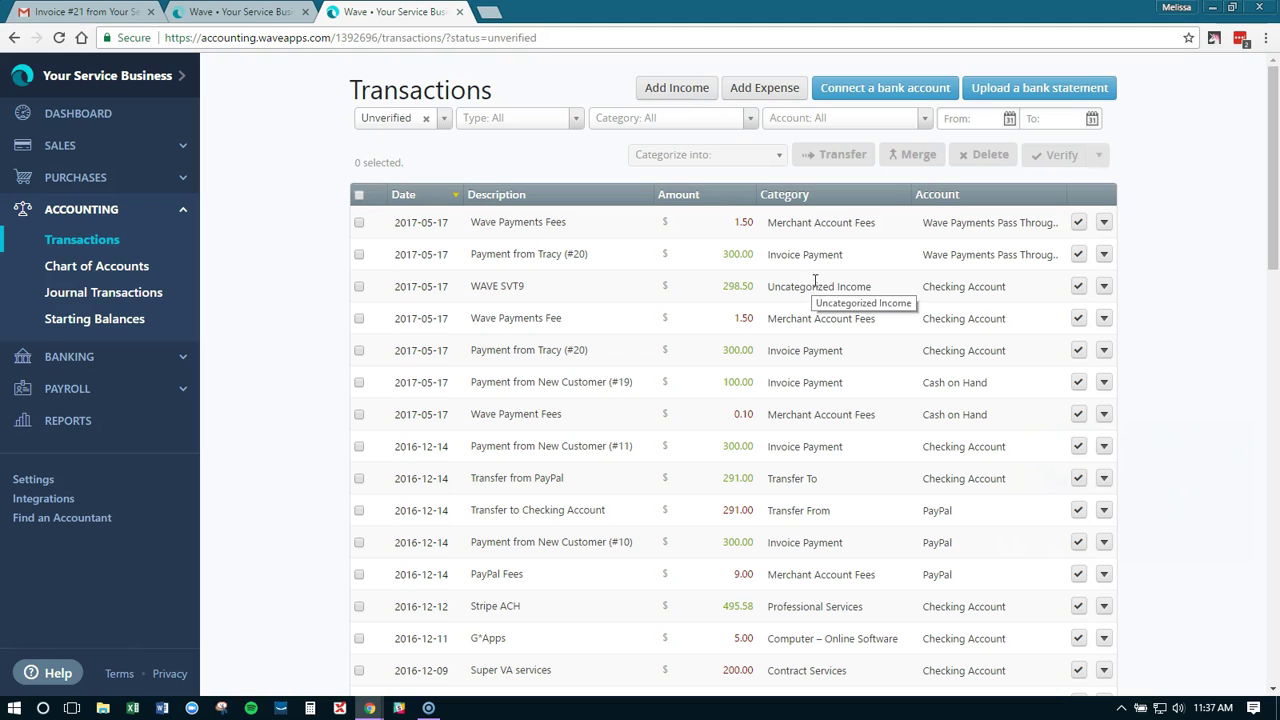
Add a new expense described as Transfer with an amount of 298.50
left_click(743, 99)
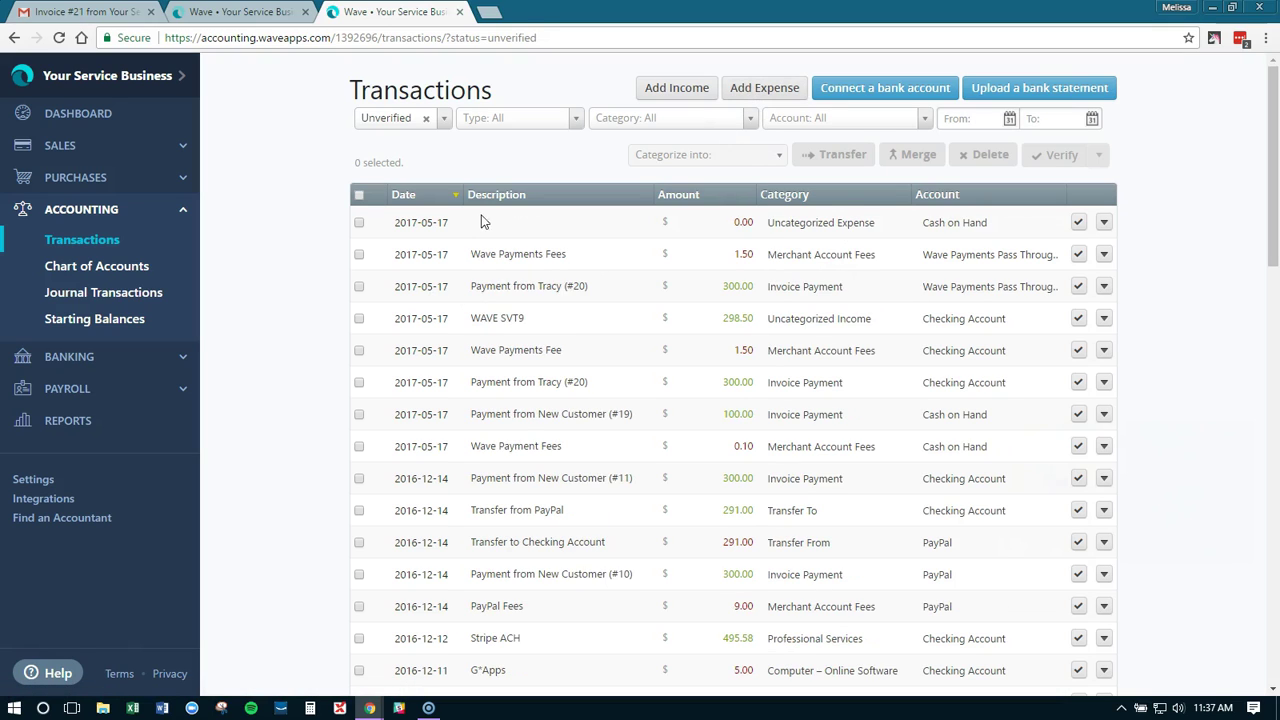
left_click(486, 222)
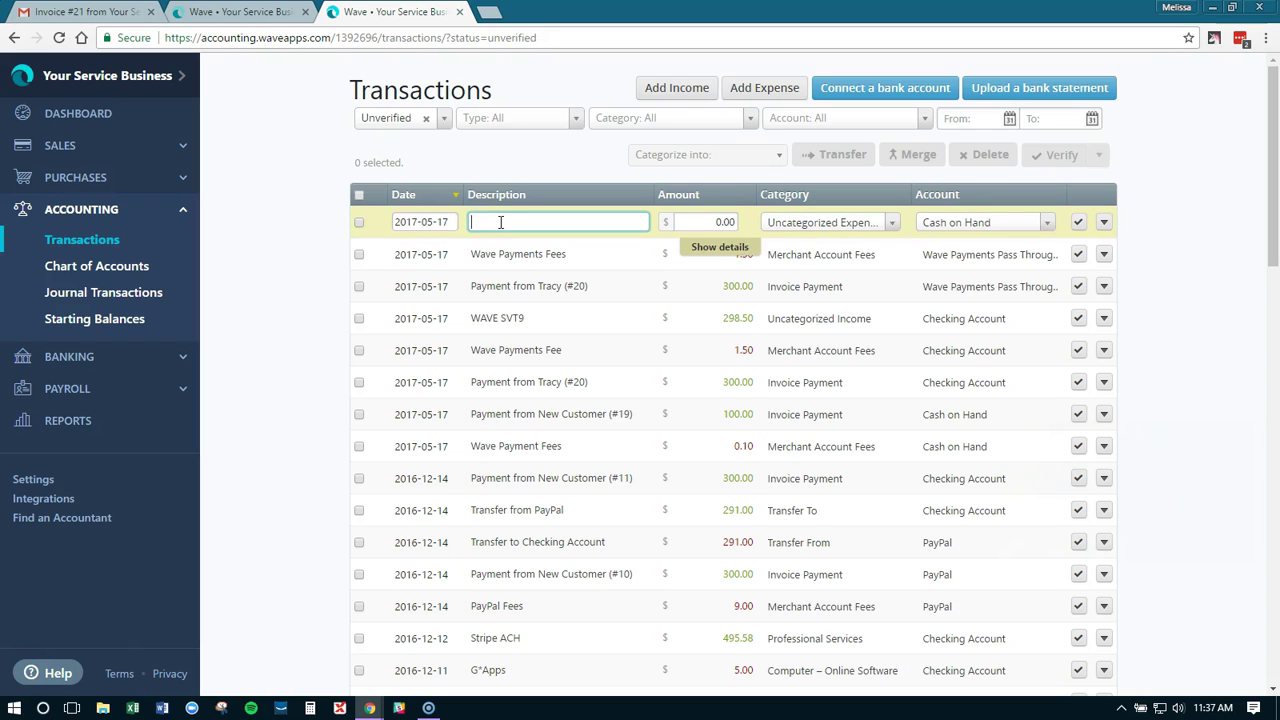
type("Transfer")
key("Tab")
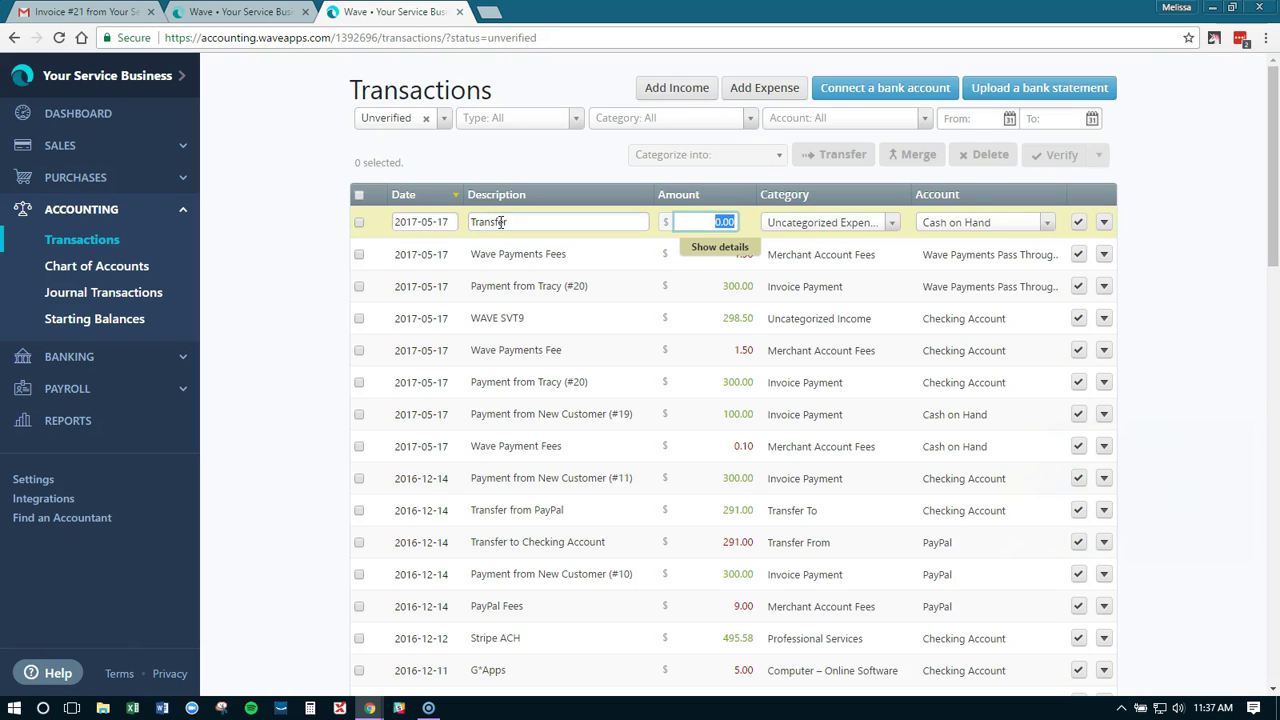
type("298.50")
left_click(738, 318)
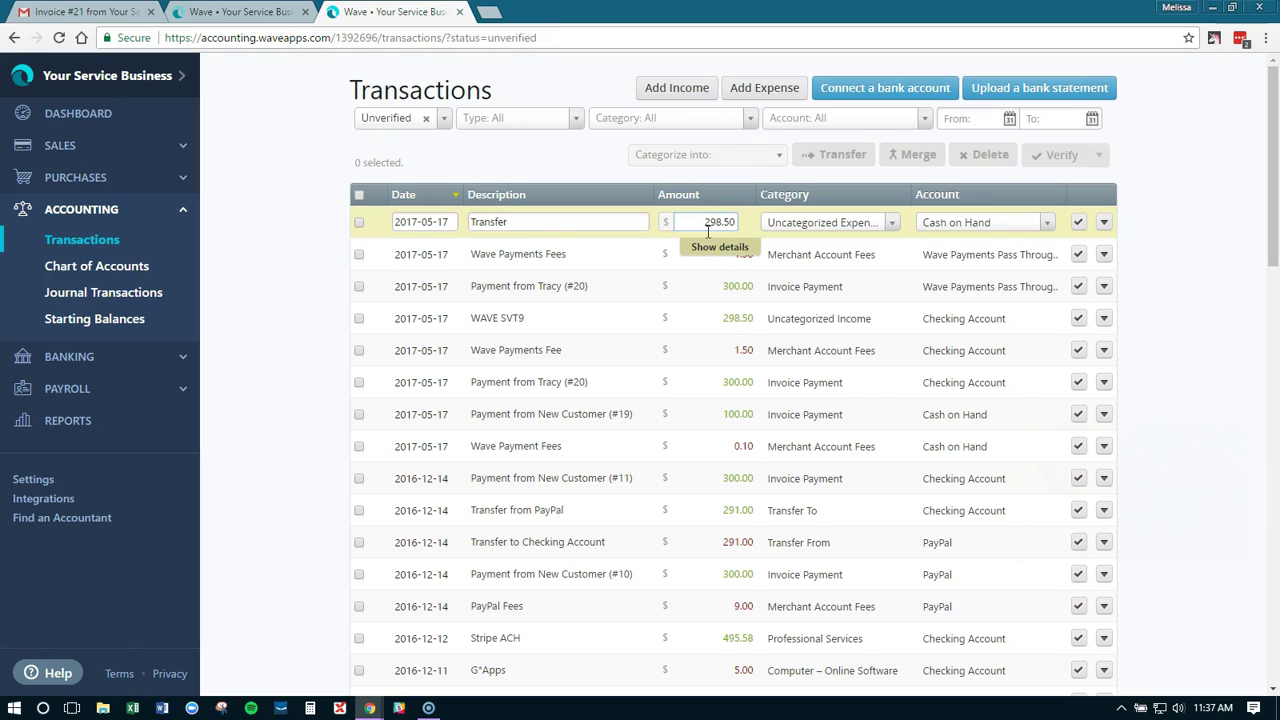
left_click(735, 320)
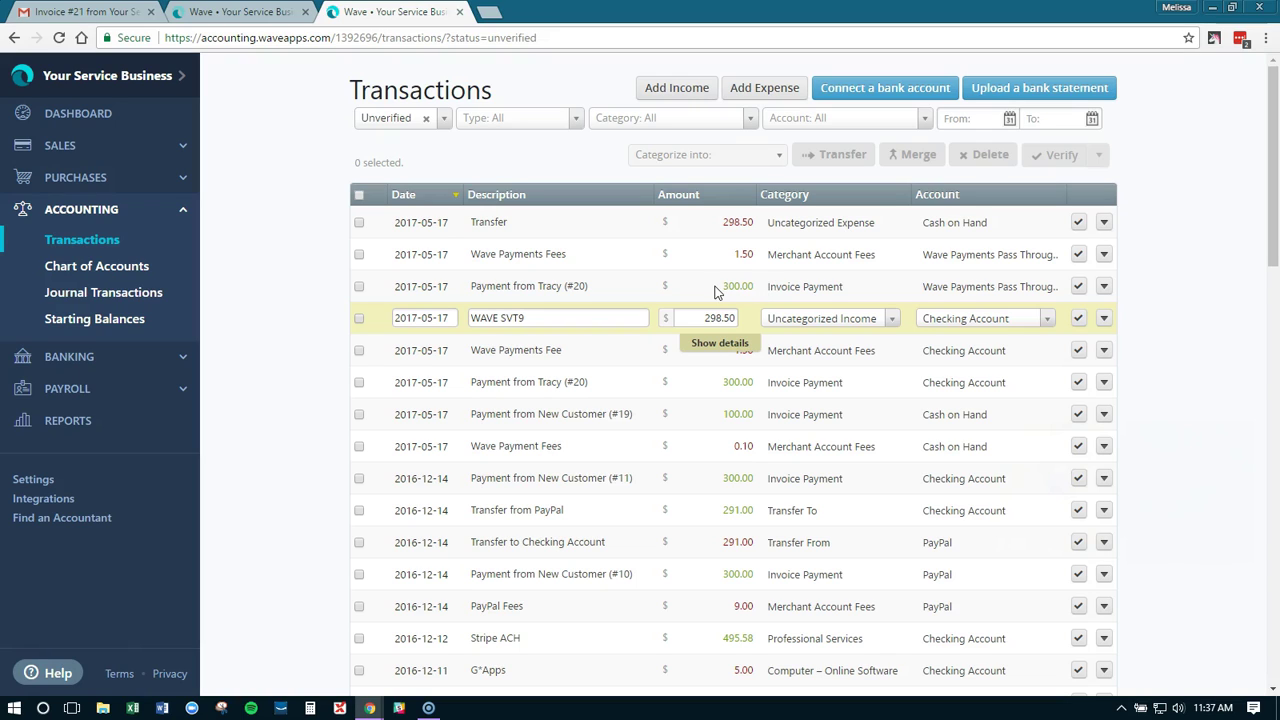
Change the Transfer expense's account from Cash on Hand to Wave Payments Pass Through
left_click(960, 224)
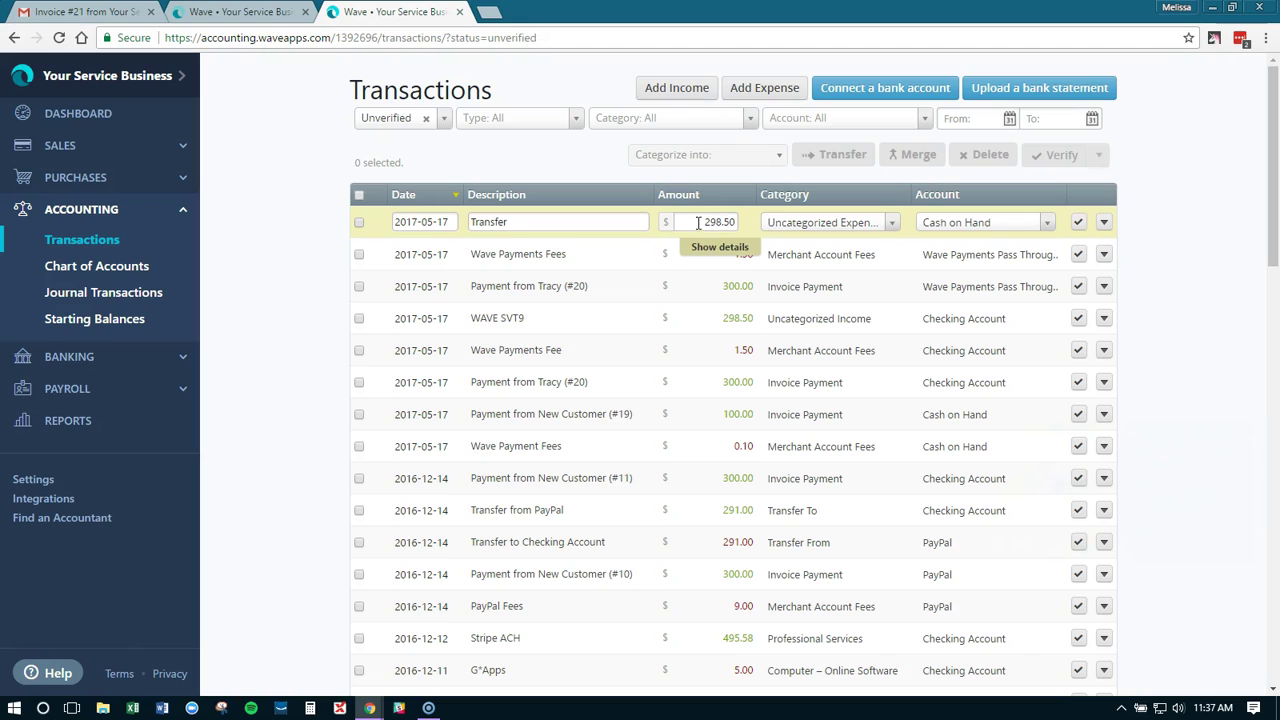
left_click(1042, 228)
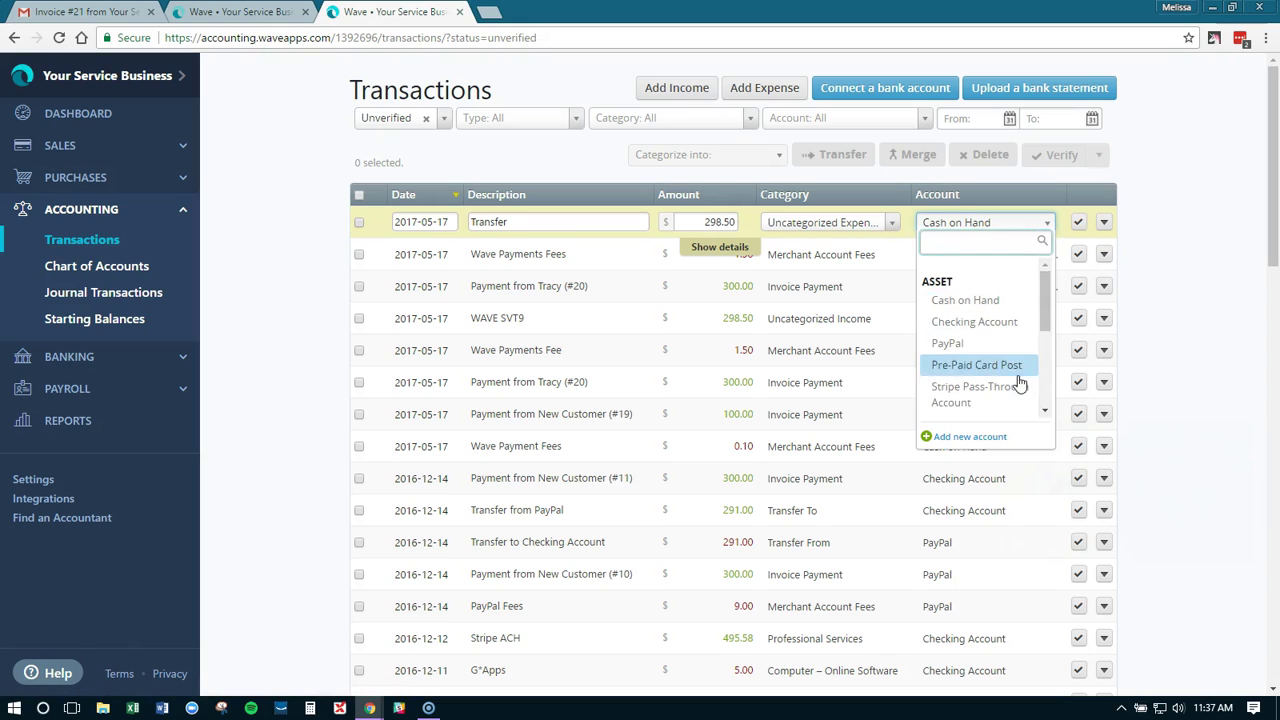
scroll(1005, 375, "down", 1)
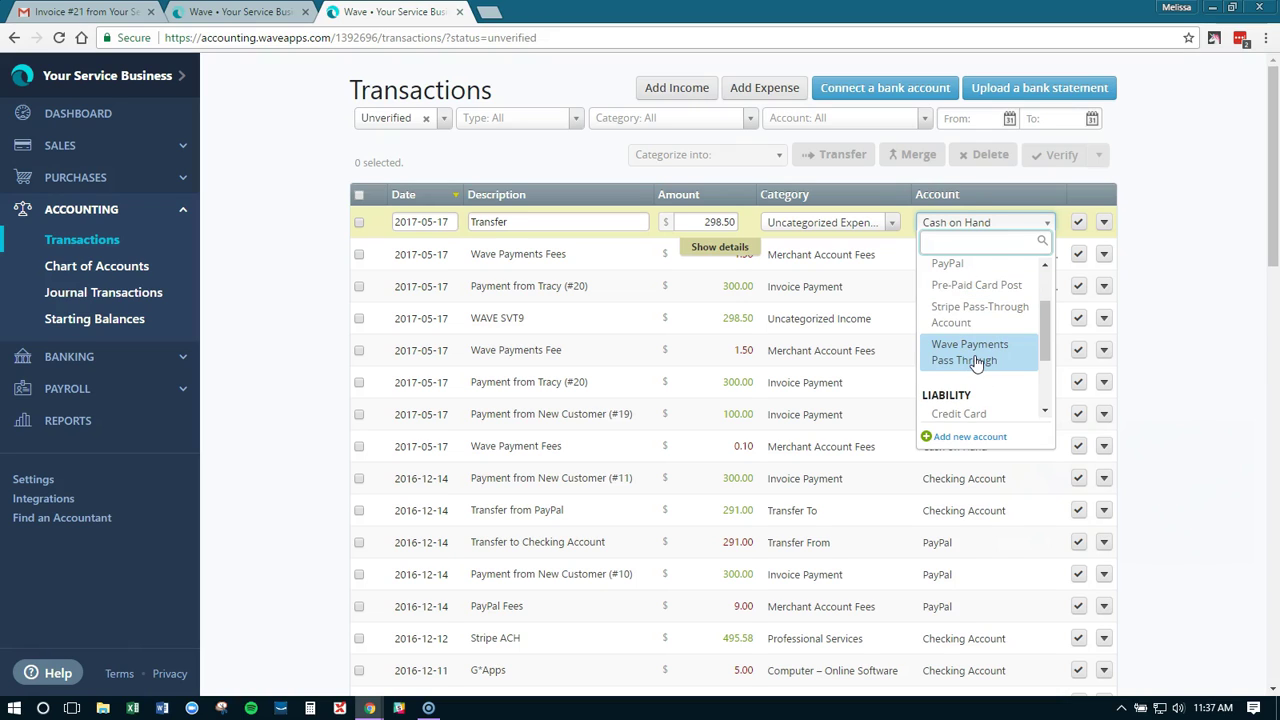
left_click(976, 360)
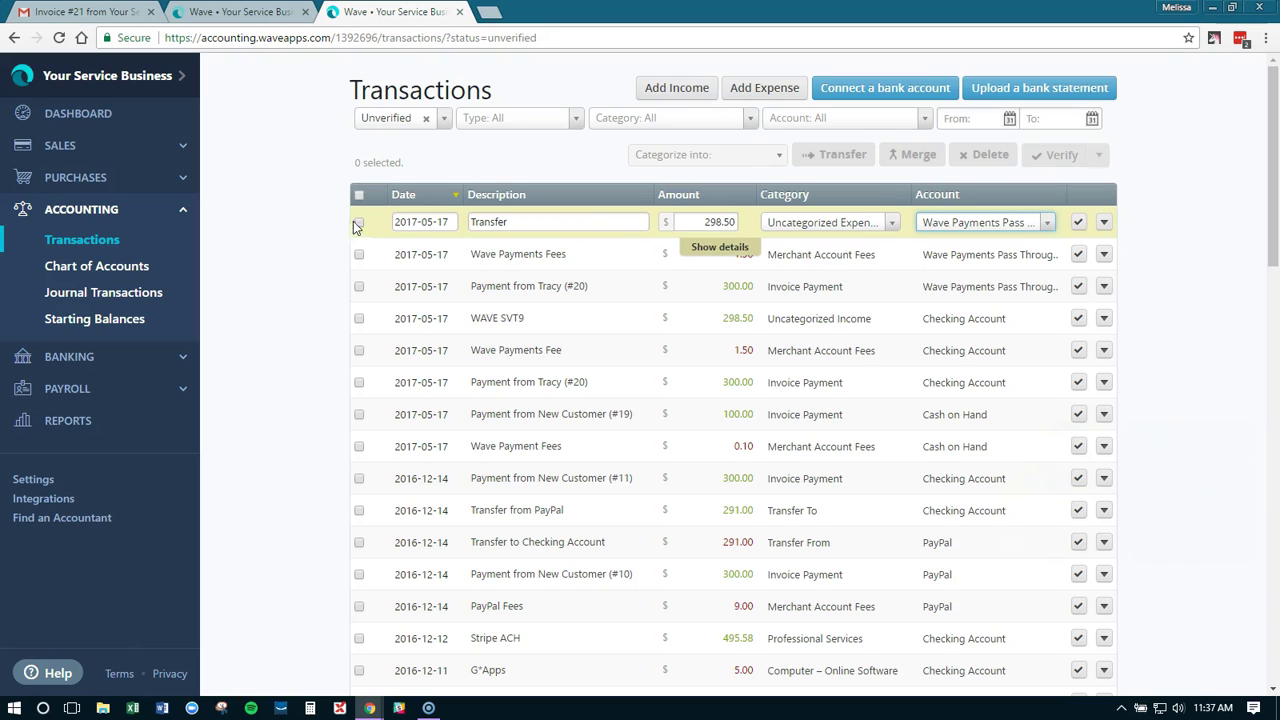
left_click(302, 217)
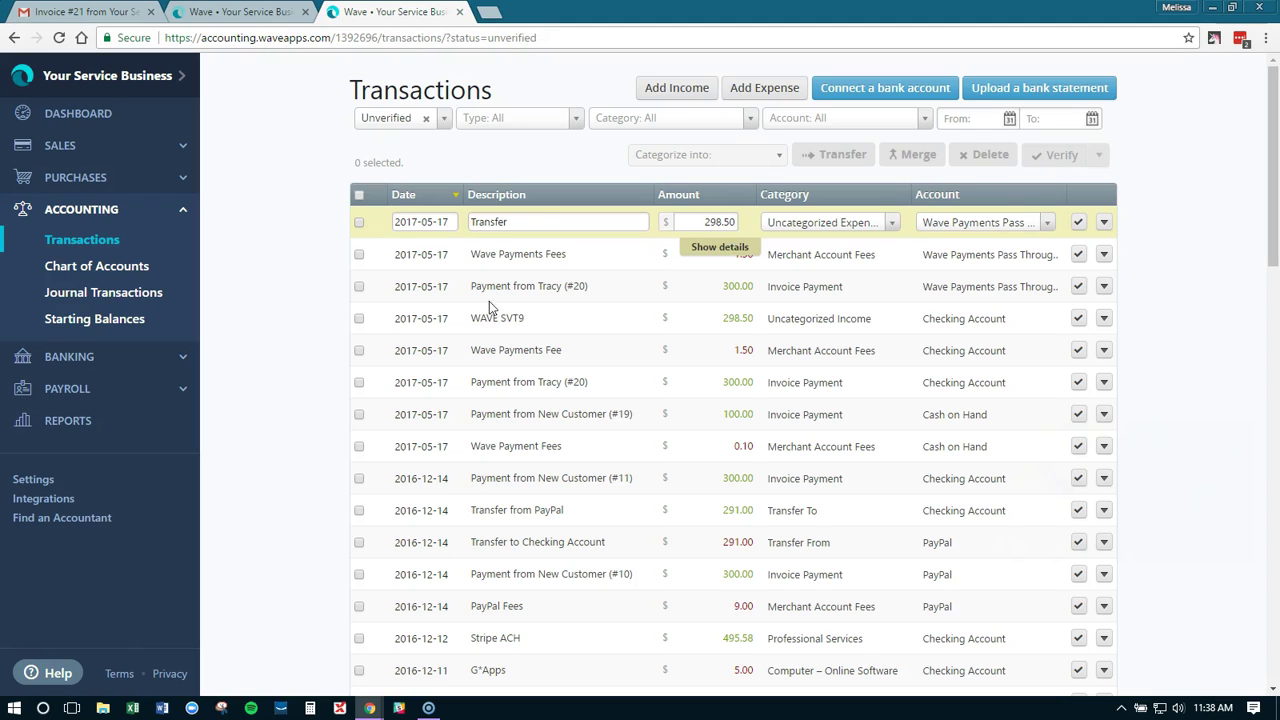
Save the Transfer expense's account, then select it with the 298.50 WAVE SVT9 deposit
left_click(337, 310)
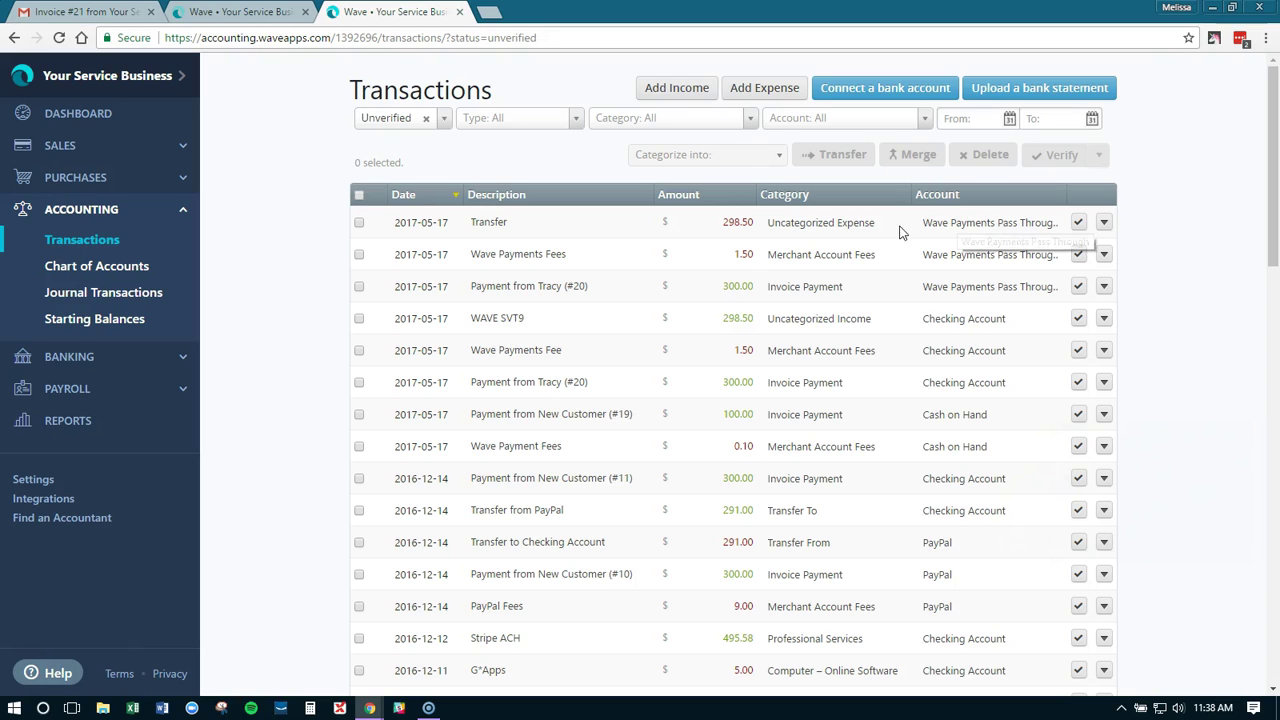
left_click(359, 222)
left_click(359, 318)
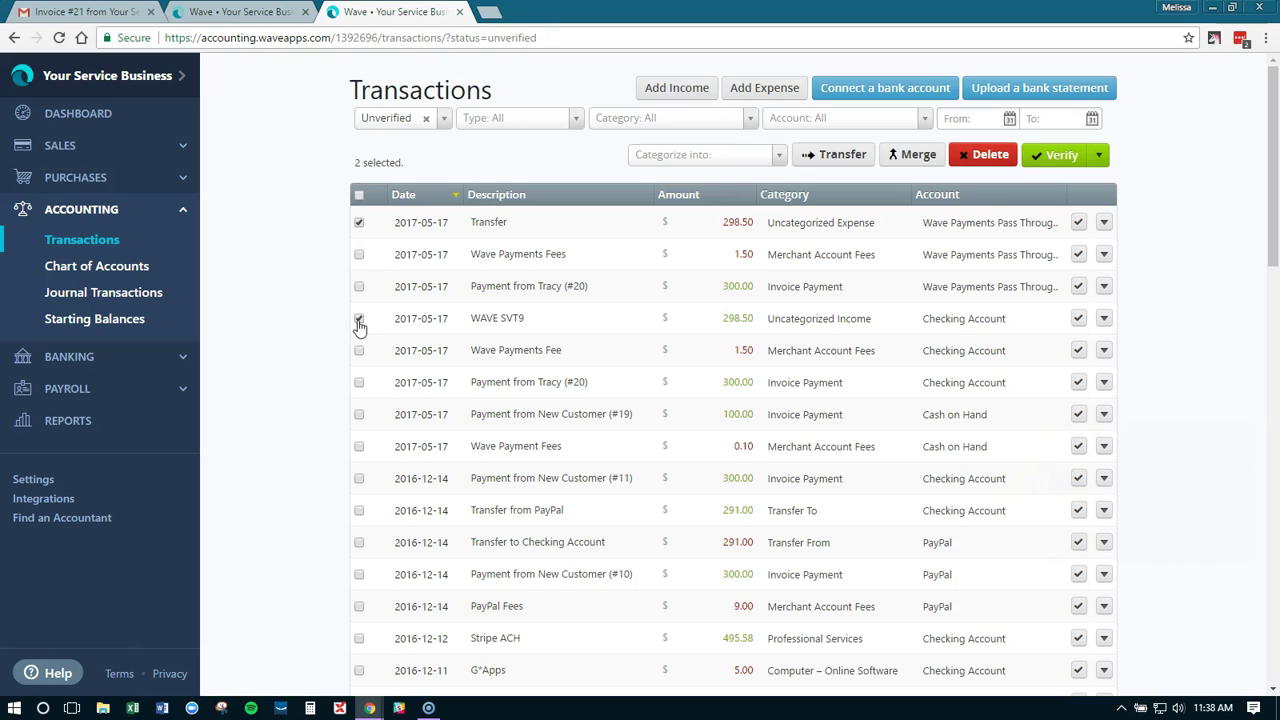
Mark the selected 298.50 Transfer expense and WAVE SVT9 deposit as a transfer pair
left_click(824, 156)
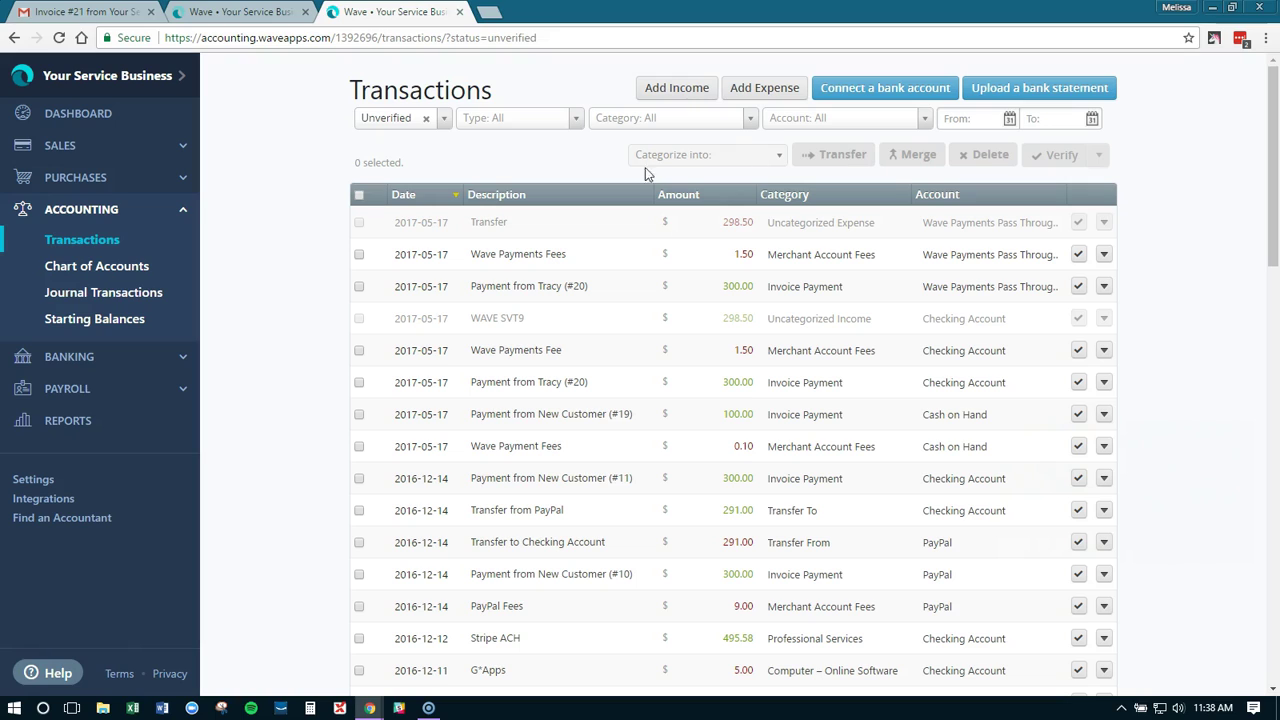